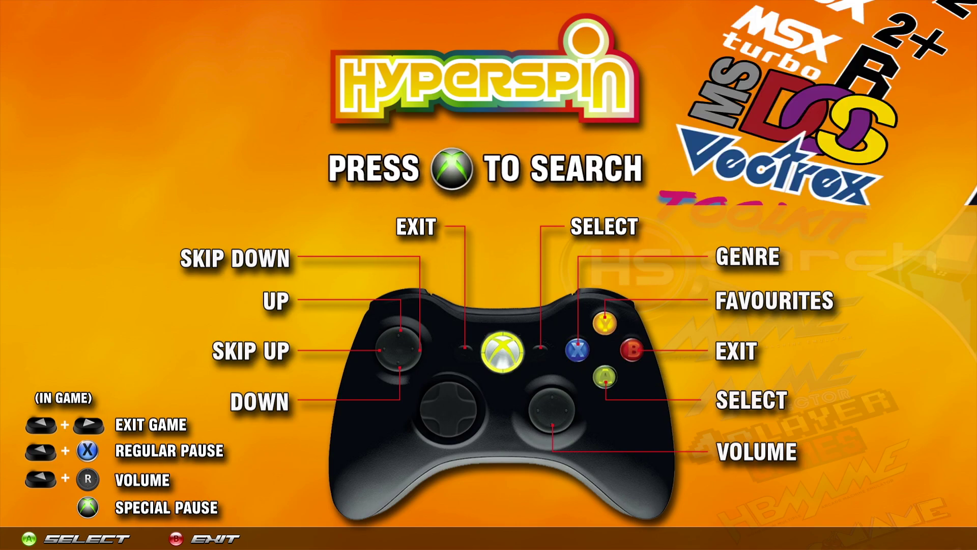
Choose Exit To Windows in the HyperSpin menu to quit to the desktop
key(Down)
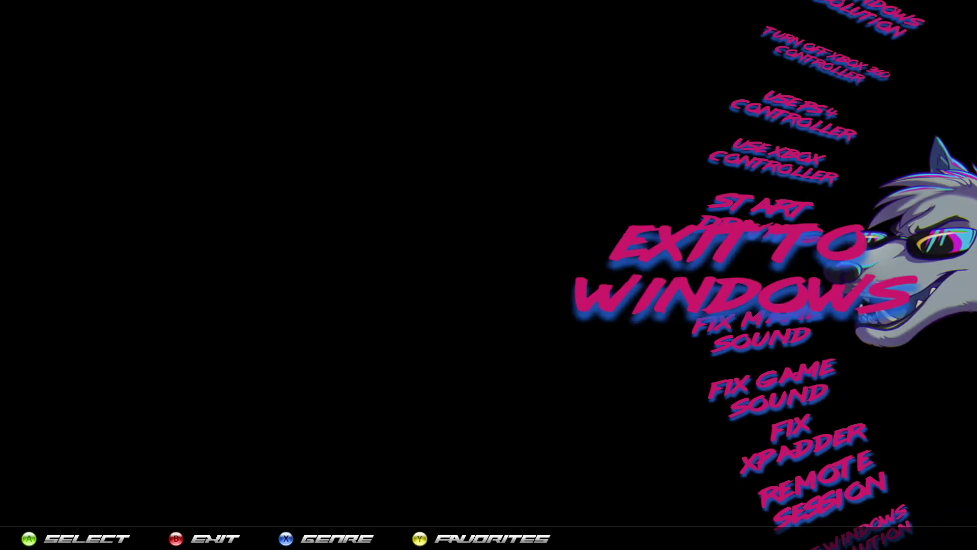
key(Return)
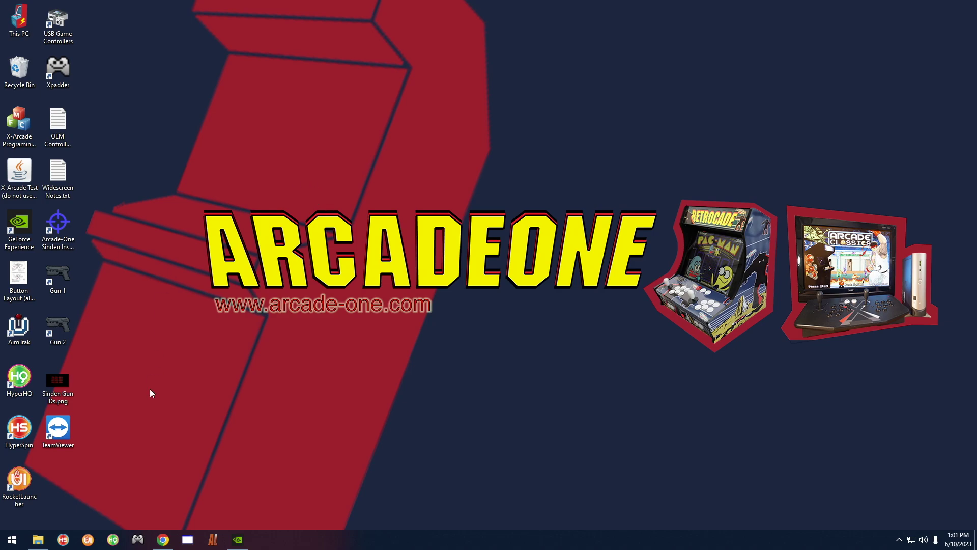
Browse the Emulator Edition PLUS and 4P controller pages, viewing photos with and without trackball
click(162, 535)
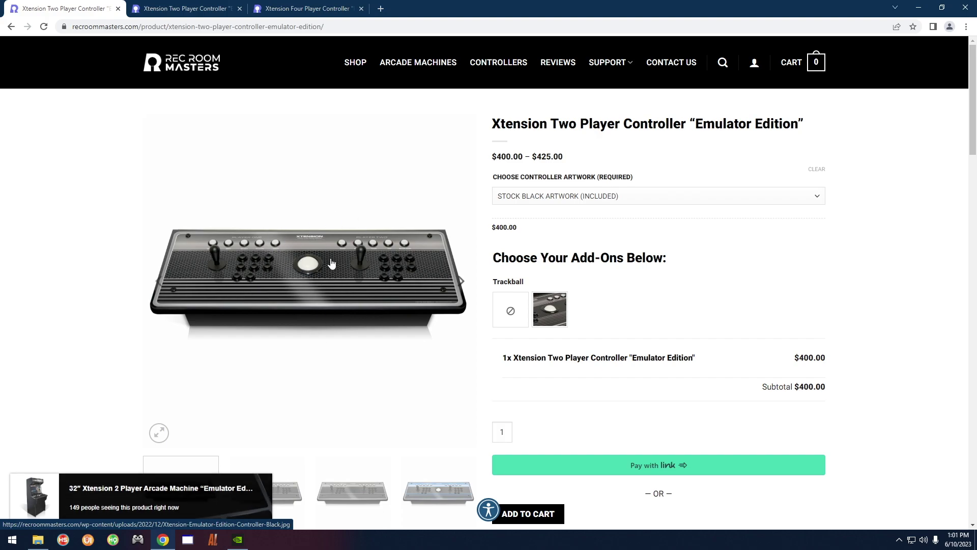
click(196, 10)
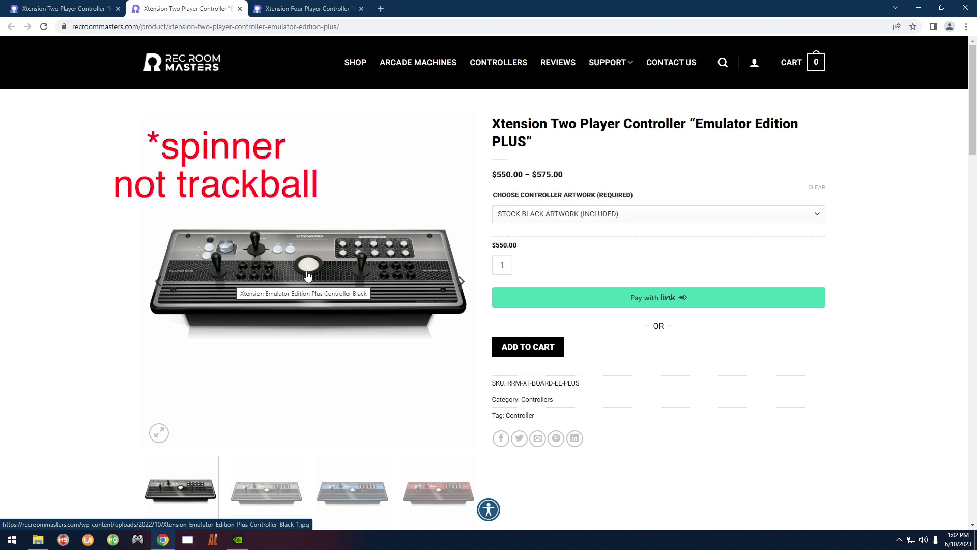
key(ctrl+Tab)
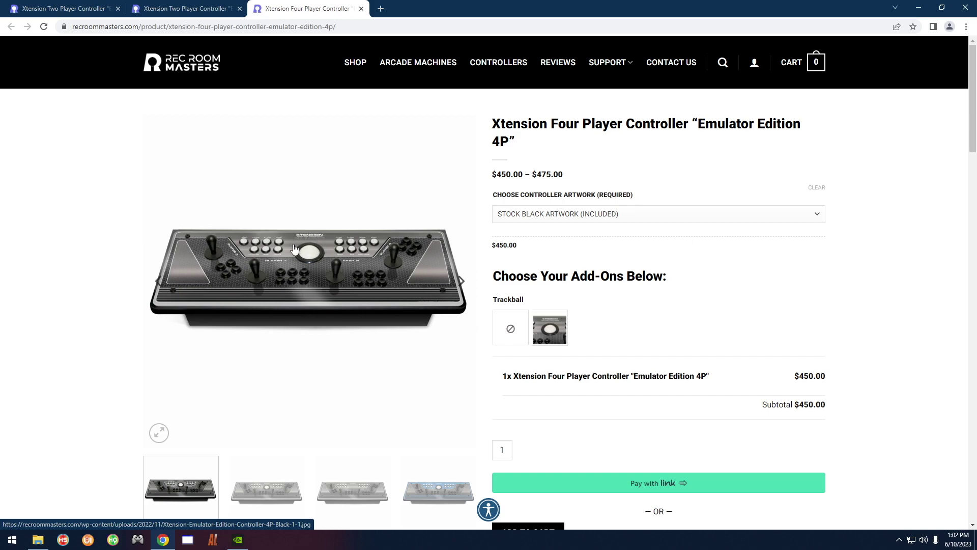
click(359, 489)
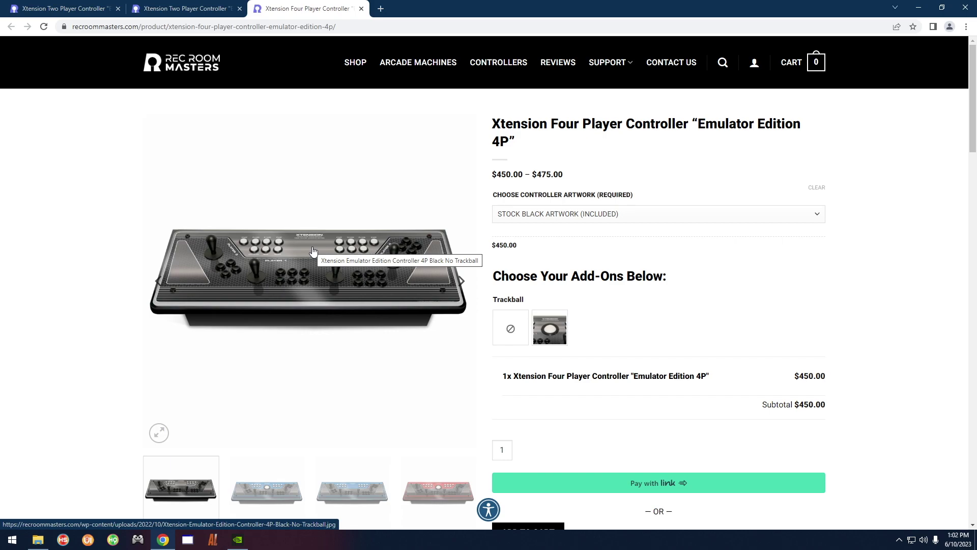
click(290, 483)
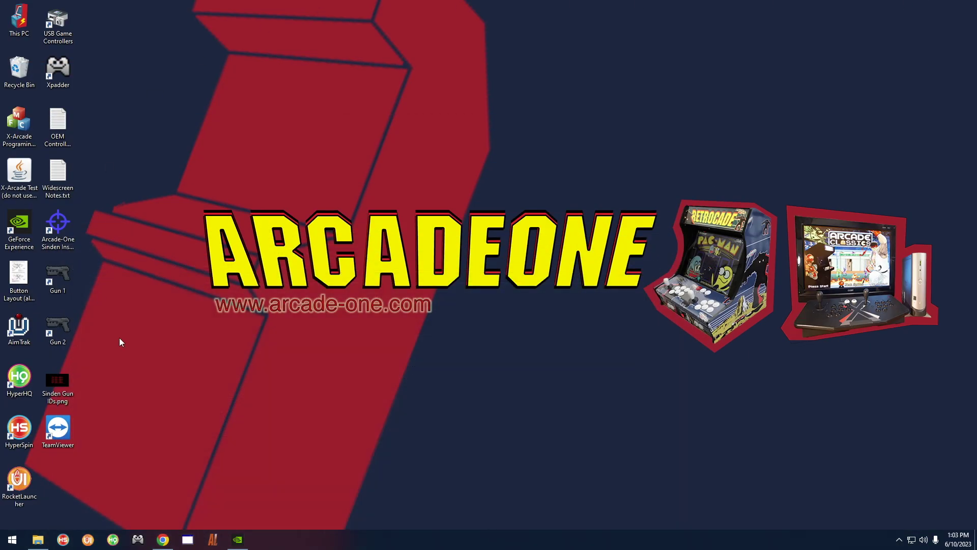
Launch WinIPAC from Start and open File > Open at the D:\Arcade\Tools folder
click(12, 539)
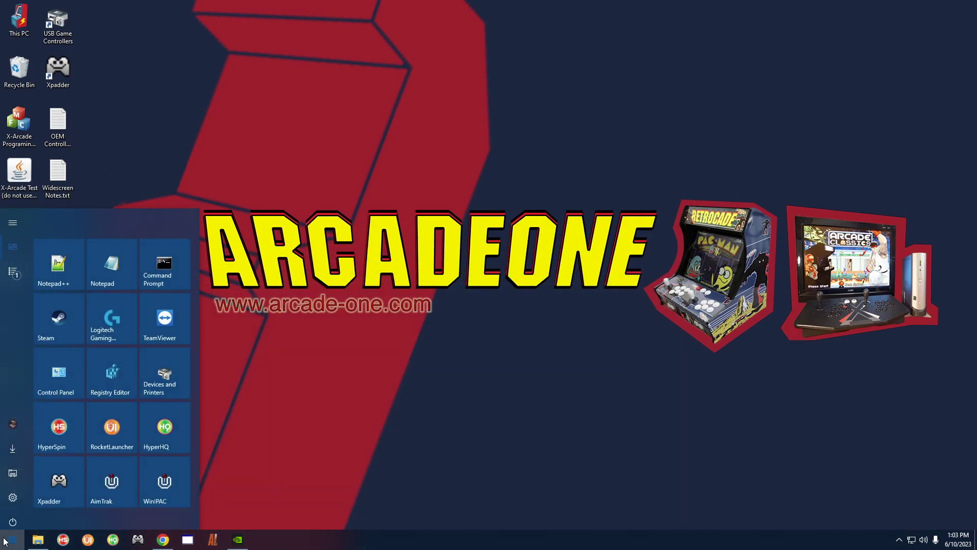
click(160, 480)
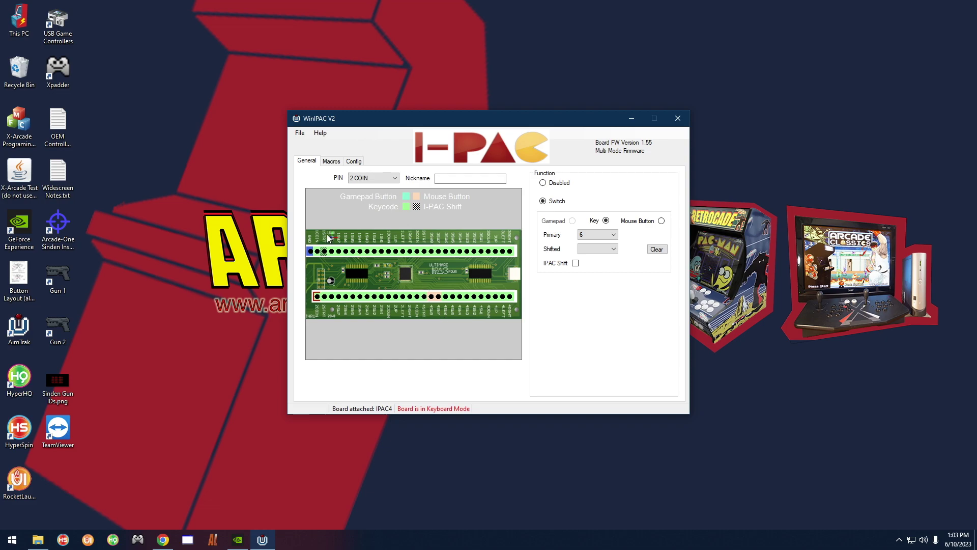
drag(421, 124, 417, 130)
click(296, 138)
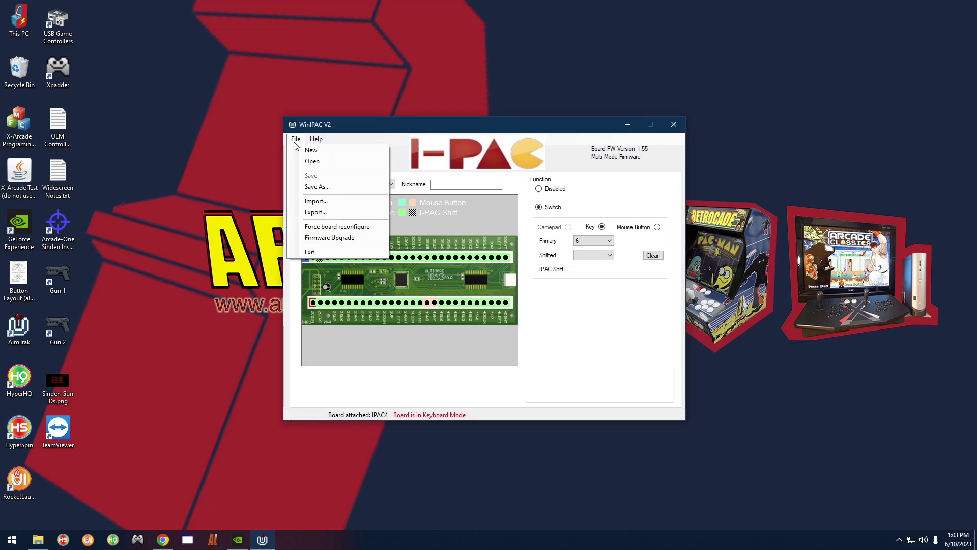
click(306, 161)
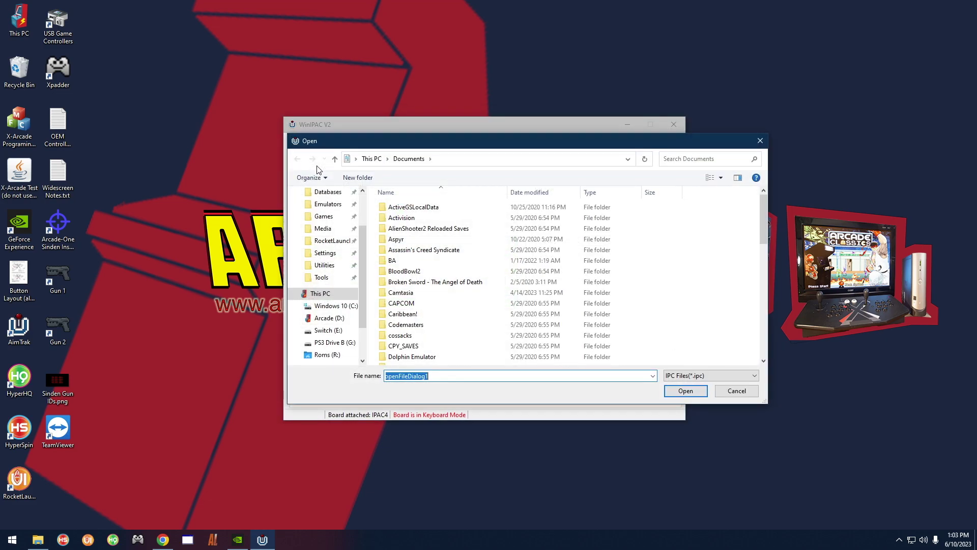
click(323, 281)
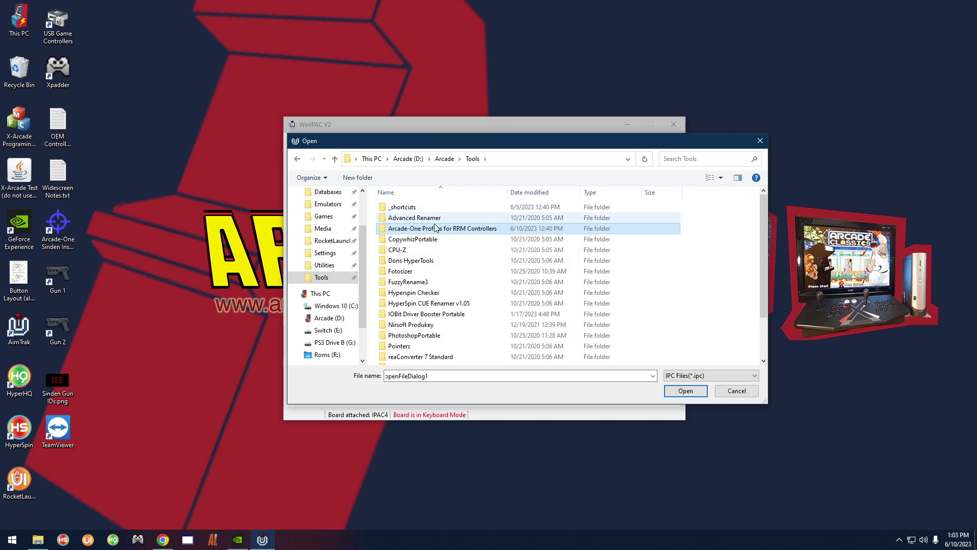
Extract the Arcade-One Profiles 7Z archive in Downloads using 7-Zip Extract Here
double_click(19, 28)
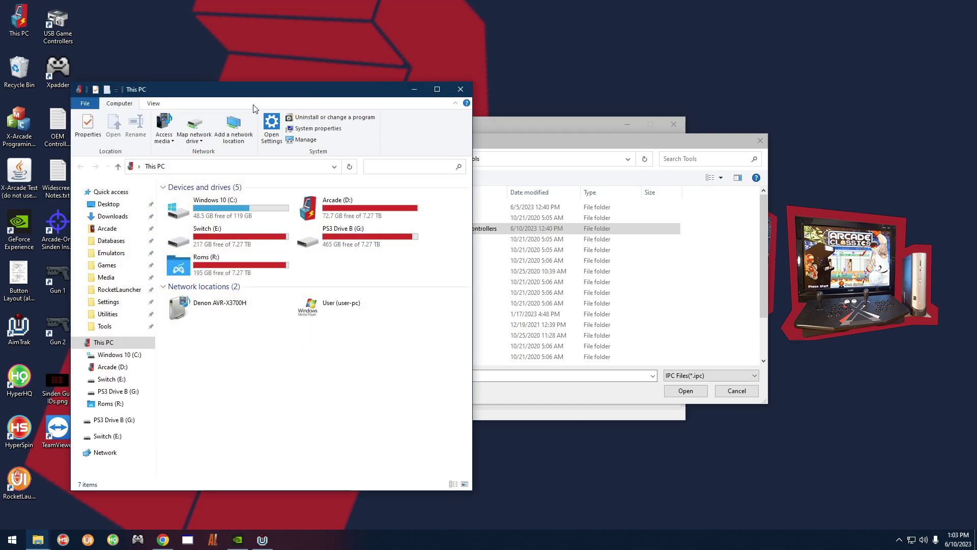
click(113, 217)
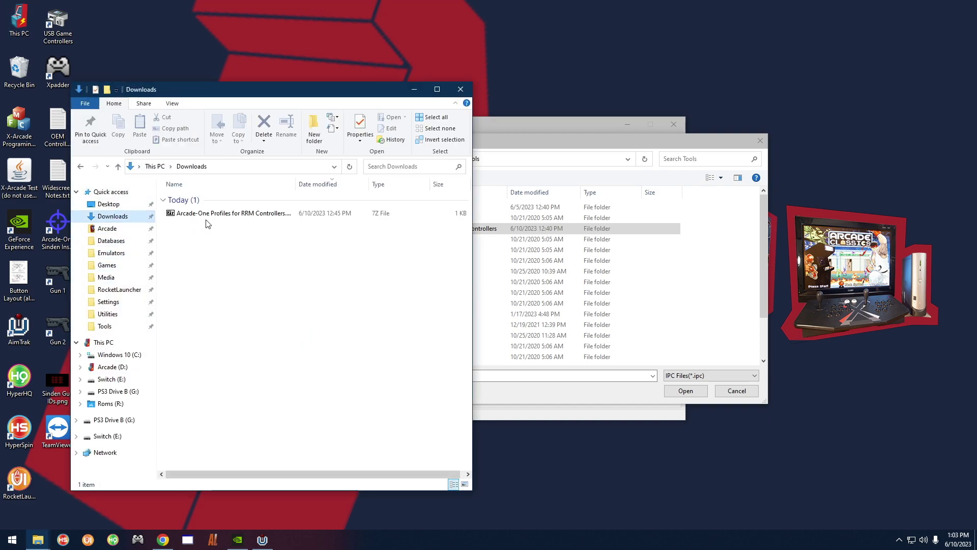
click(339, 215)
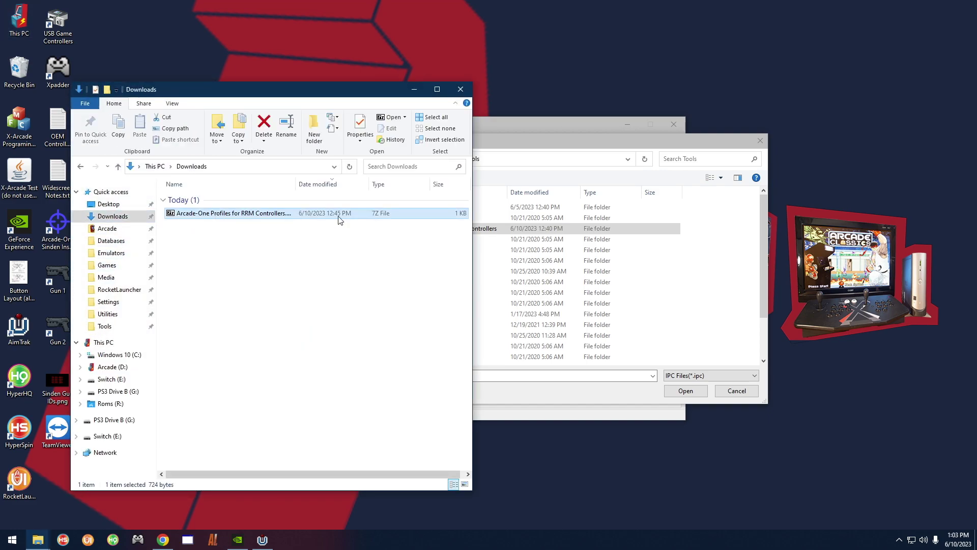
right_click(206, 218)
mouse_move(267, 236)
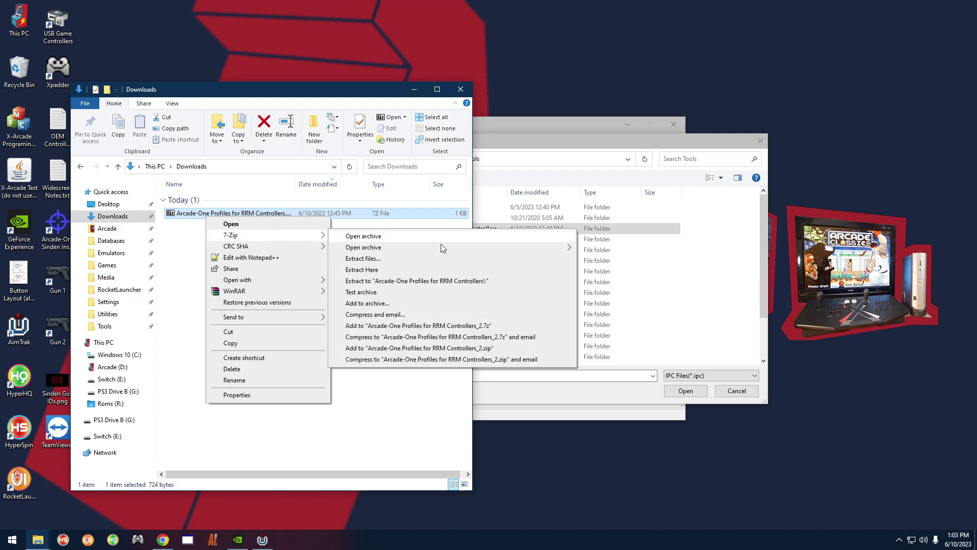
click(362, 270)
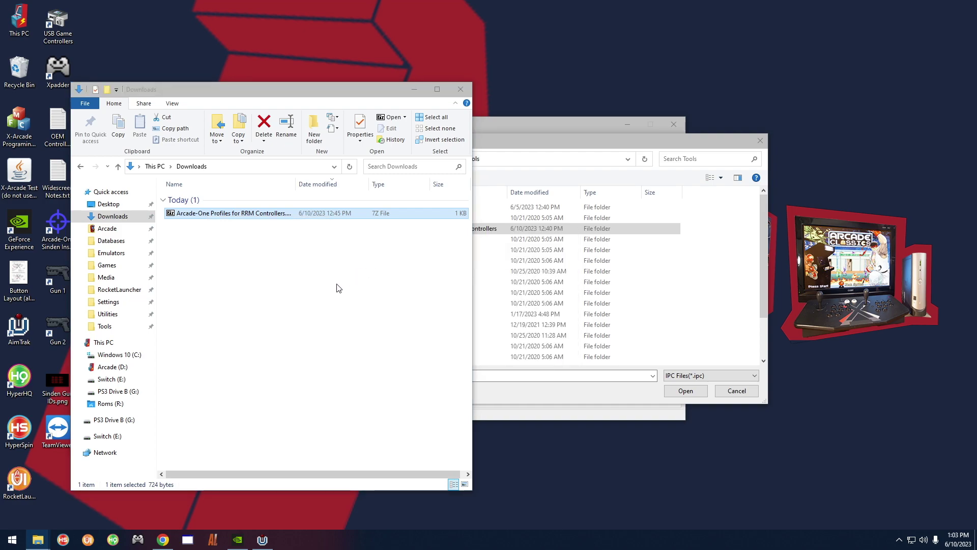
drag(184, 253, 228, 227)
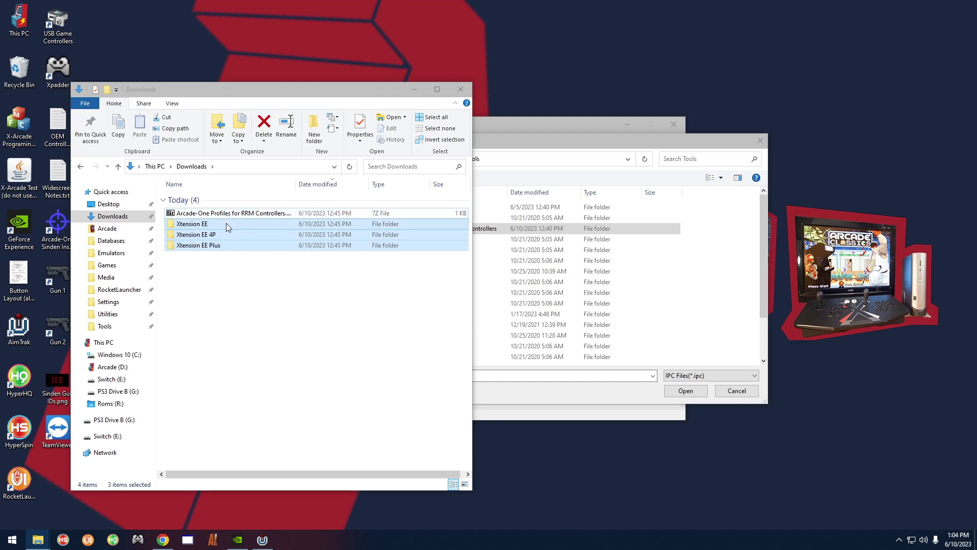
click(583, 142)
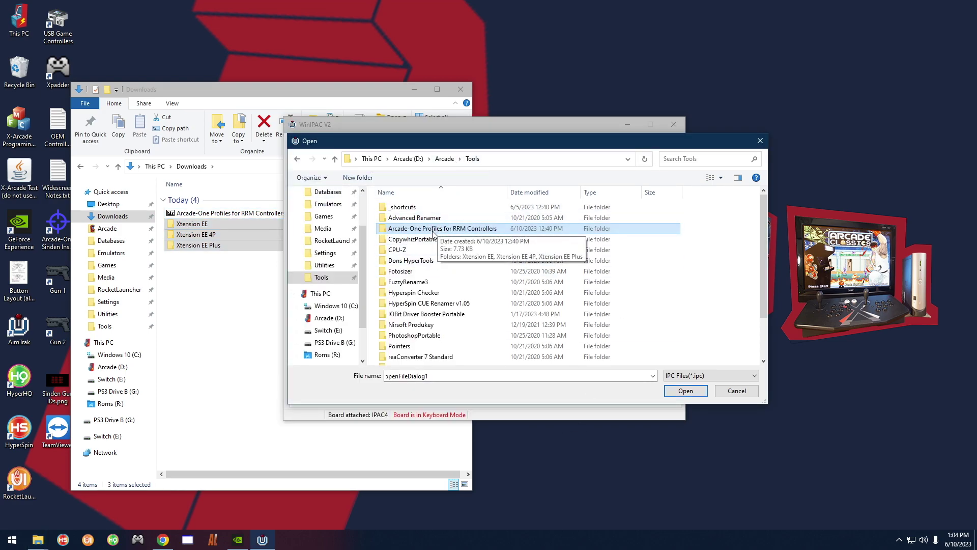
Load Arcade-One Xtension EE 4P Profile.ipc from the Arcade-One Profiles for RRM Controllers\Xtension EE 4P folder
scroll(365, 215, up, 2)
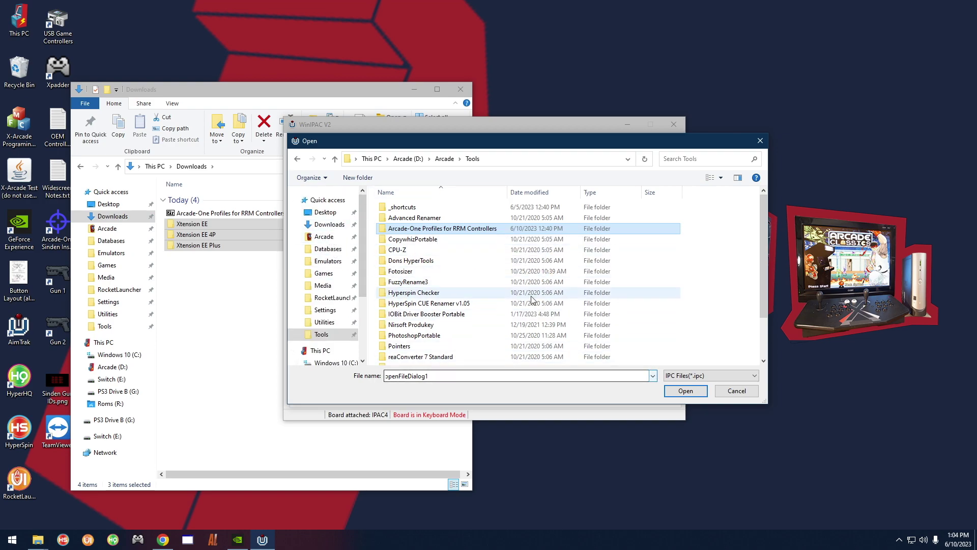
click(330, 224)
click(406, 234)
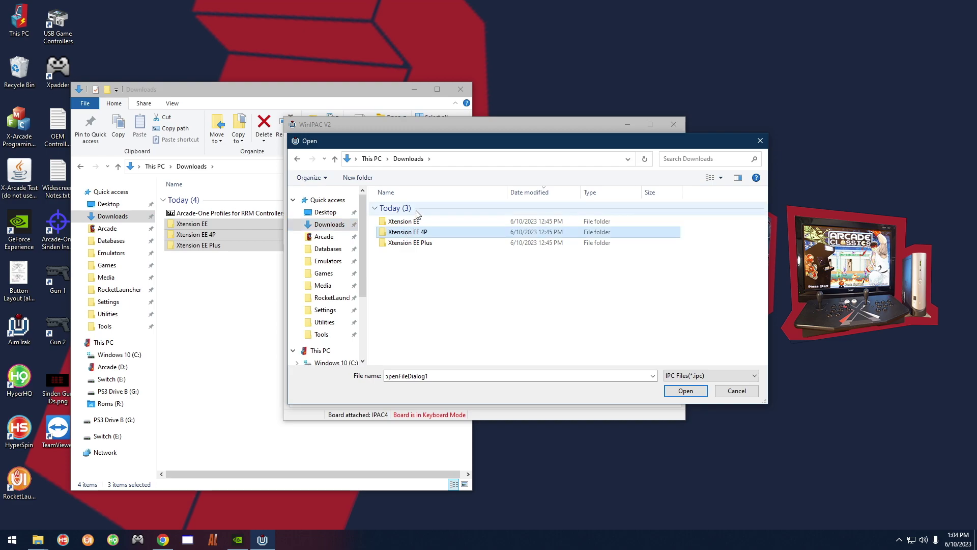
click(336, 338)
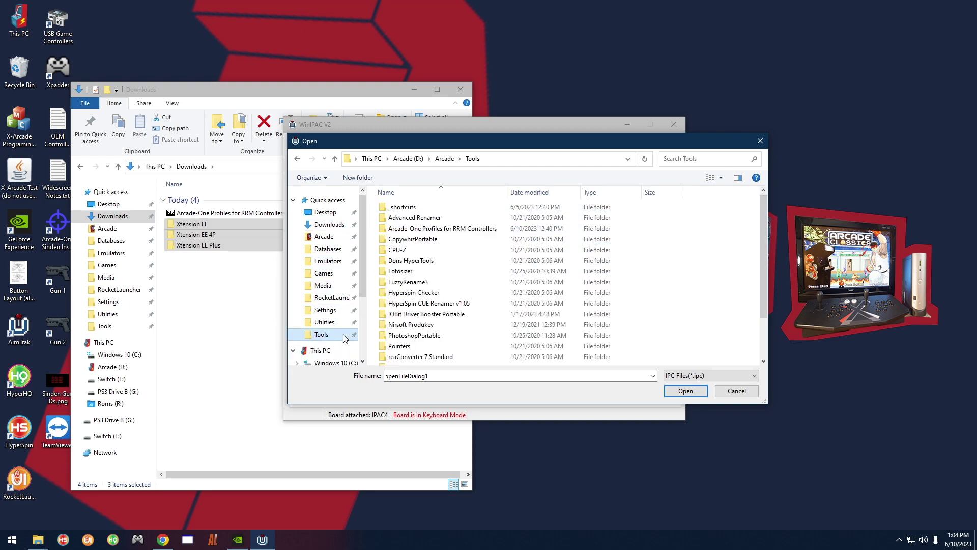
double_click(440, 229)
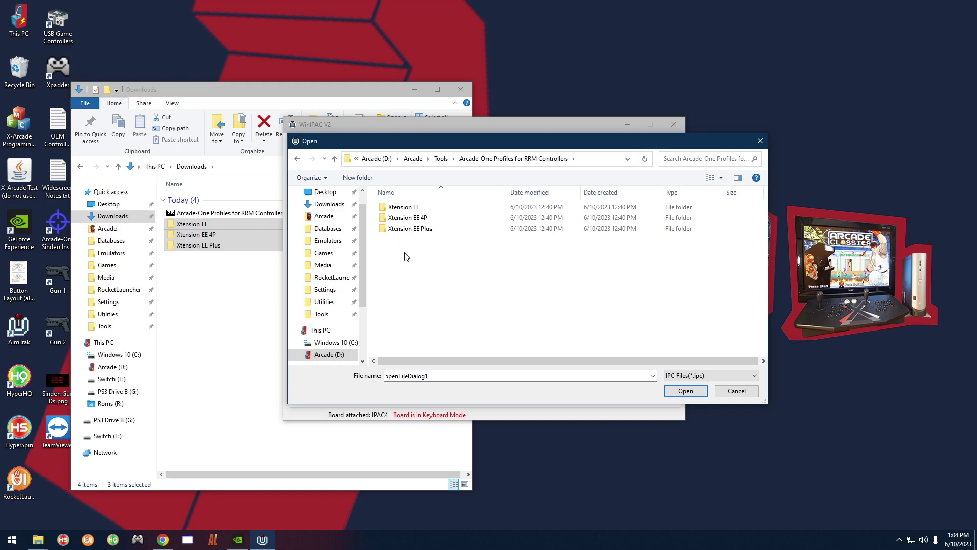
click(397, 222)
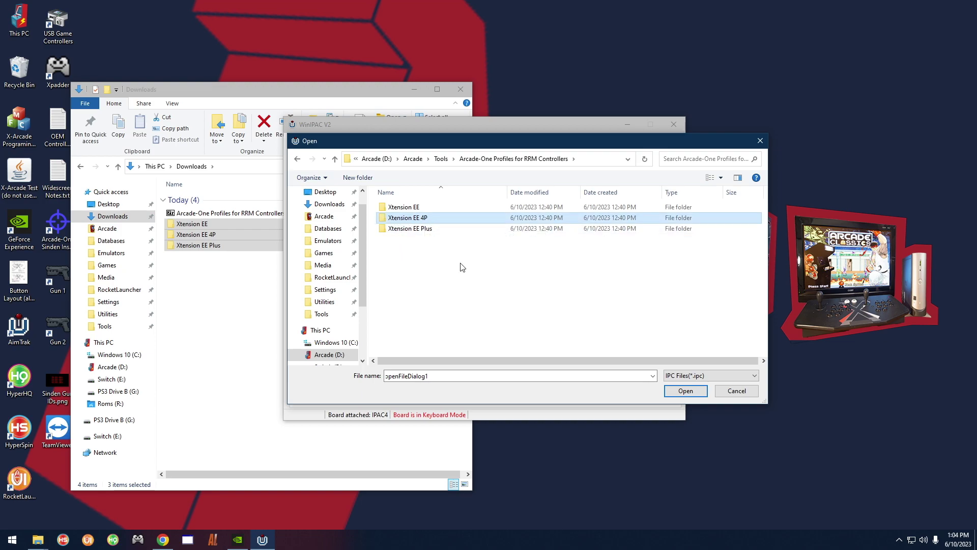
click(412, 210)
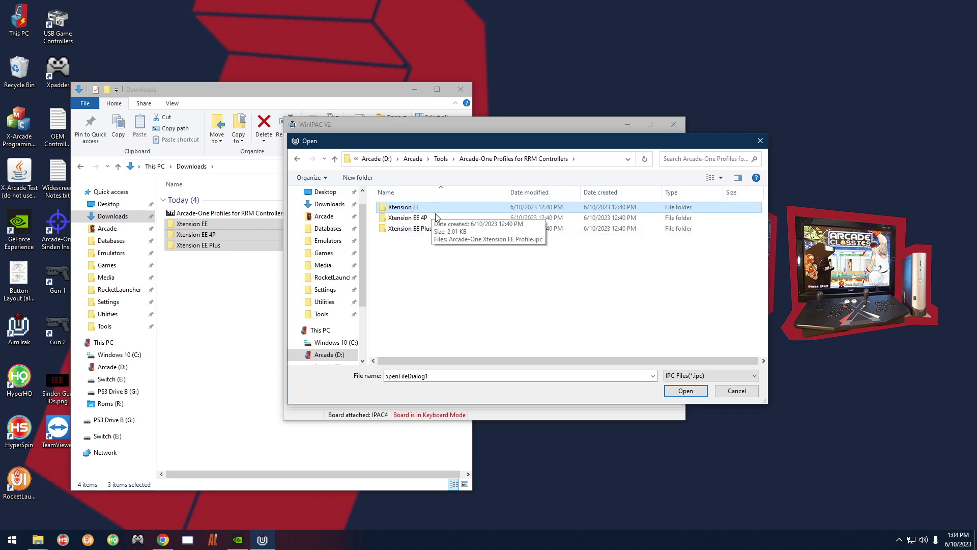
click(408, 219)
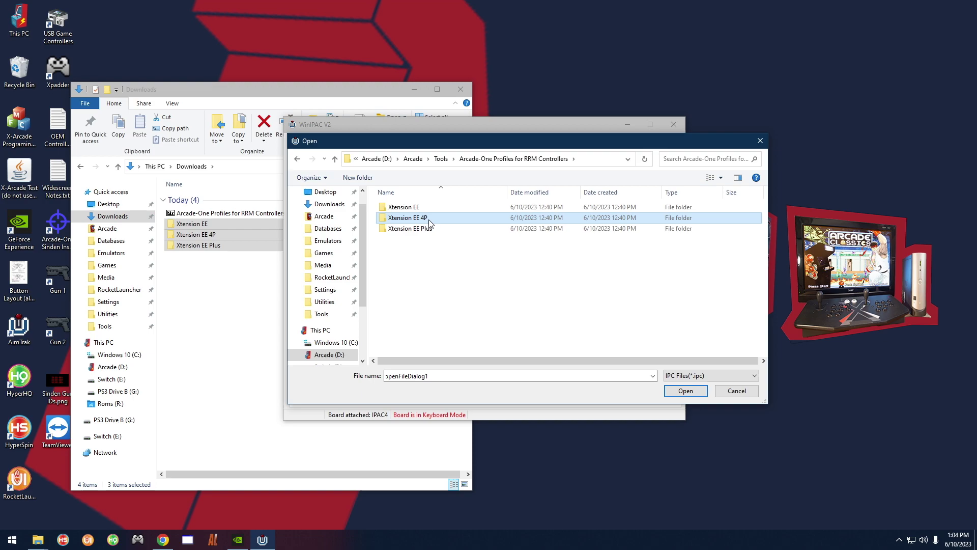
double_click(429, 223)
click(441, 212)
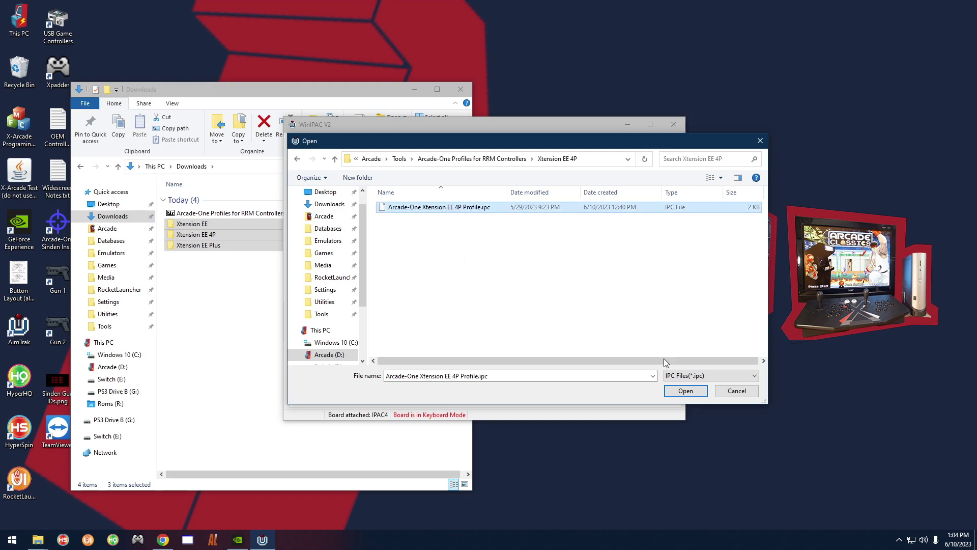
click(677, 392)
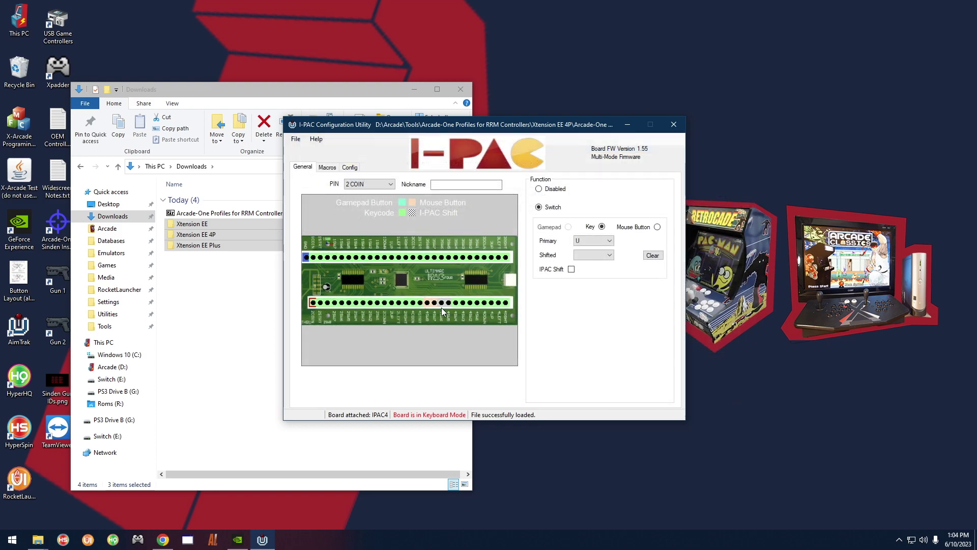
Force a board reconfigure with the 4P profile, then close WinIPAC
click(295, 139)
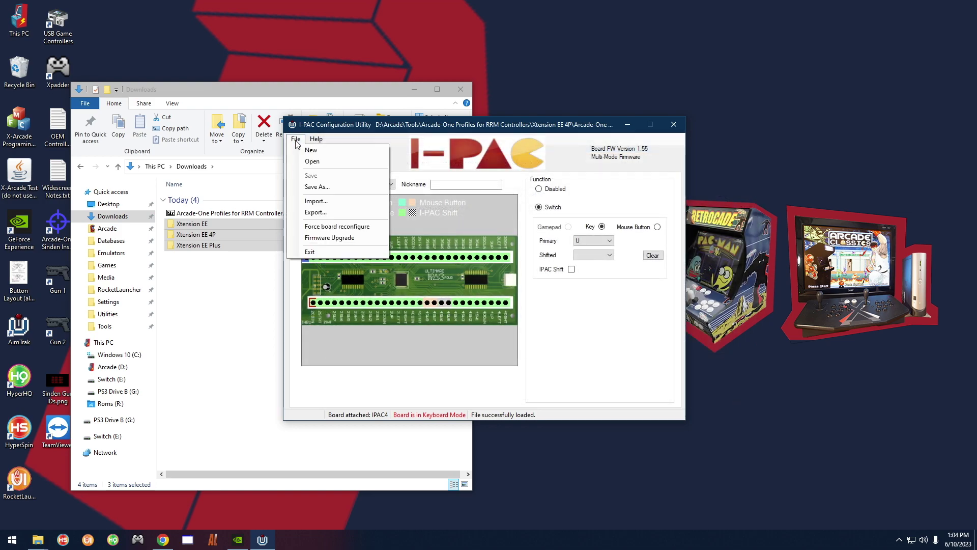
click(339, 230)
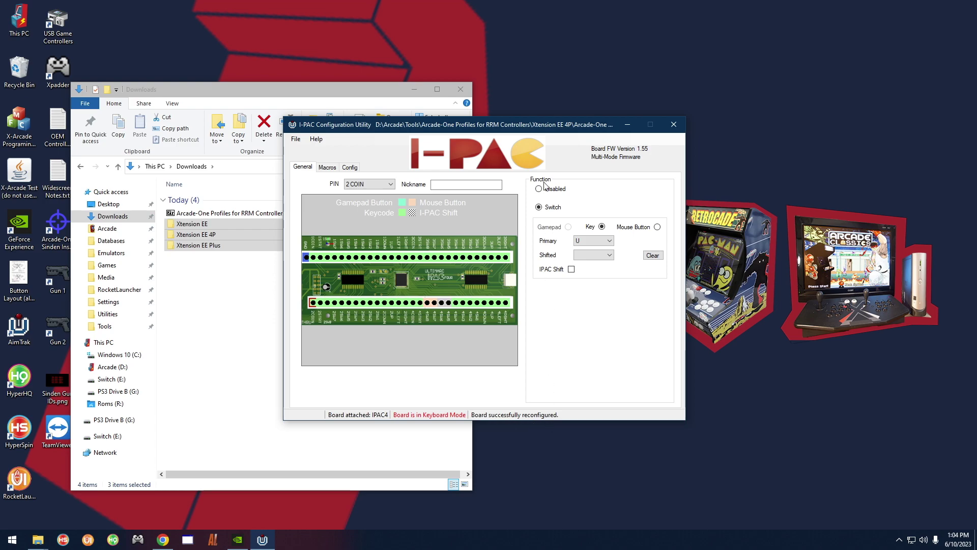
click(673, 124)
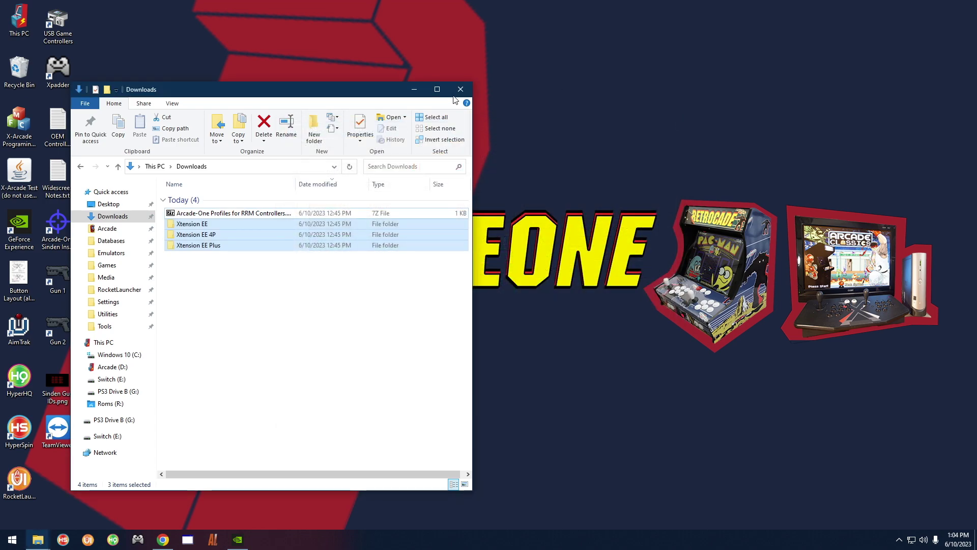
Close the Downloads window and open Button Layout (all players).jpg in IrfanView
drag(376, 90, 464, 81)
click(549, 79)
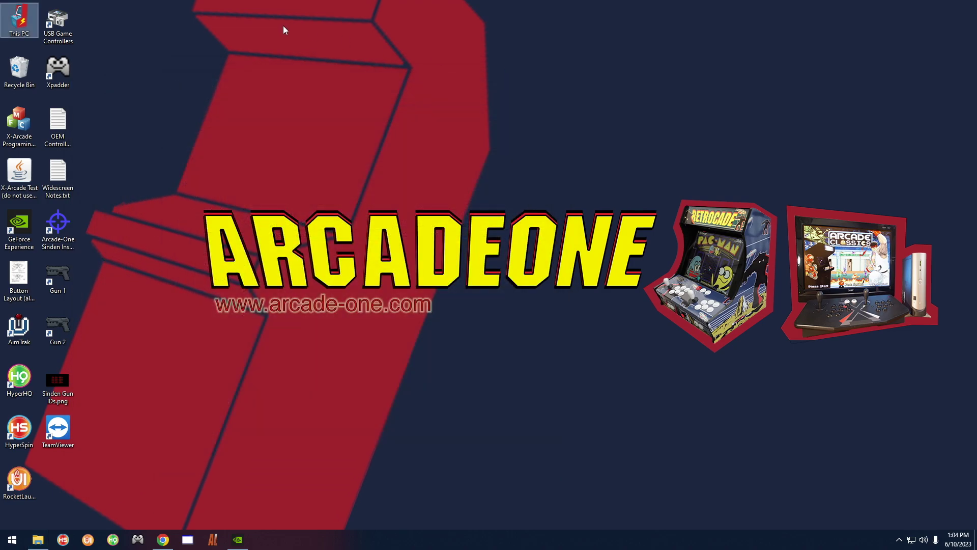
click(21, 284)
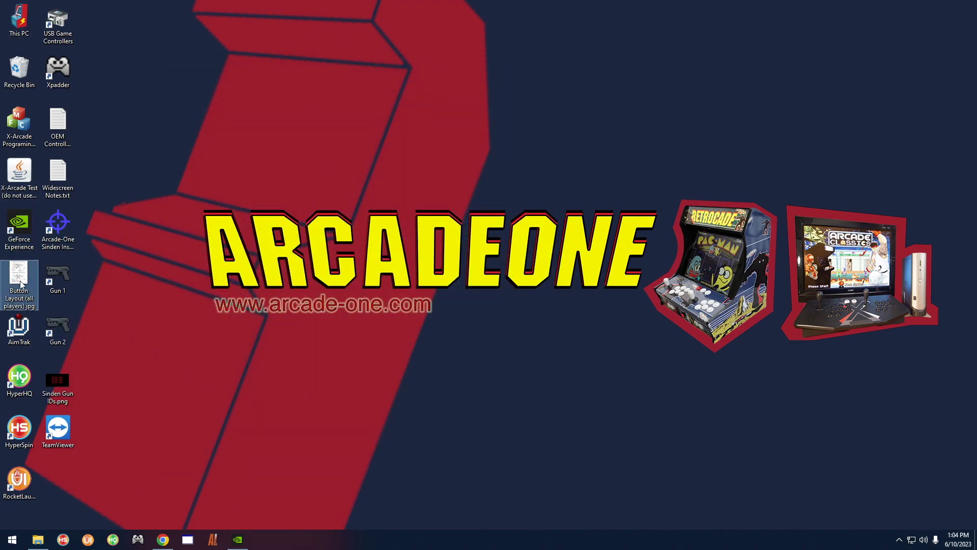
double_click(22, 281)
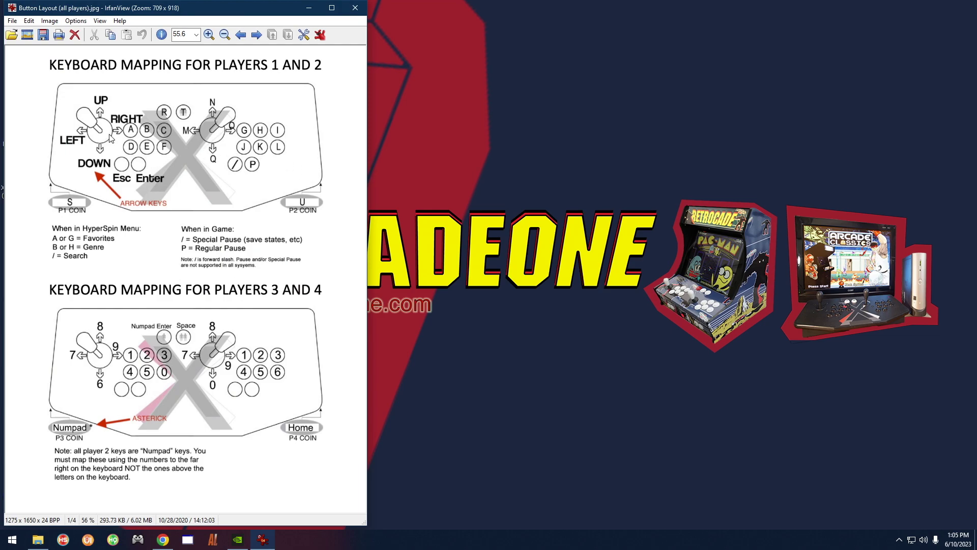
click(12, 541)
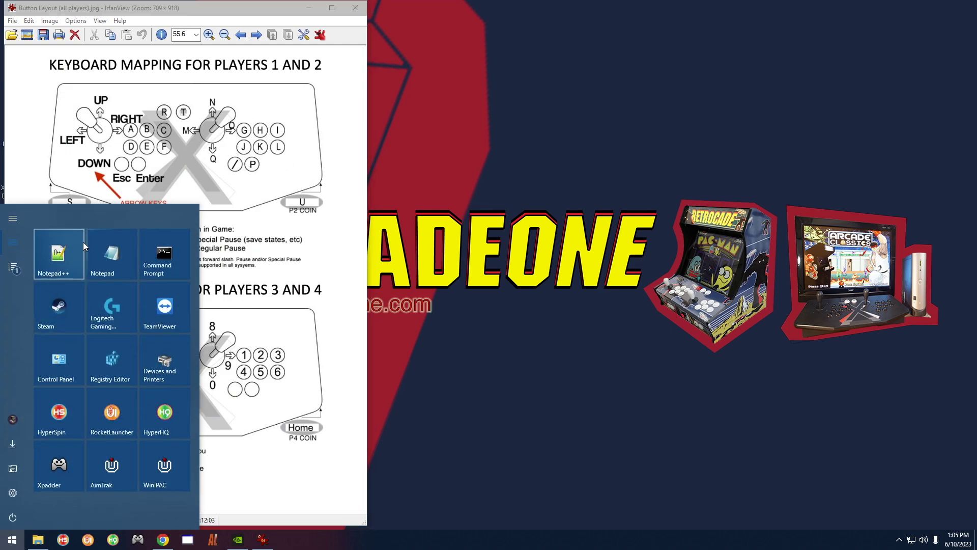
Place a blank Notepad note beside the chart and test controller presses, producing 'a' and 's'
click(93, 327)
click(111, 253)
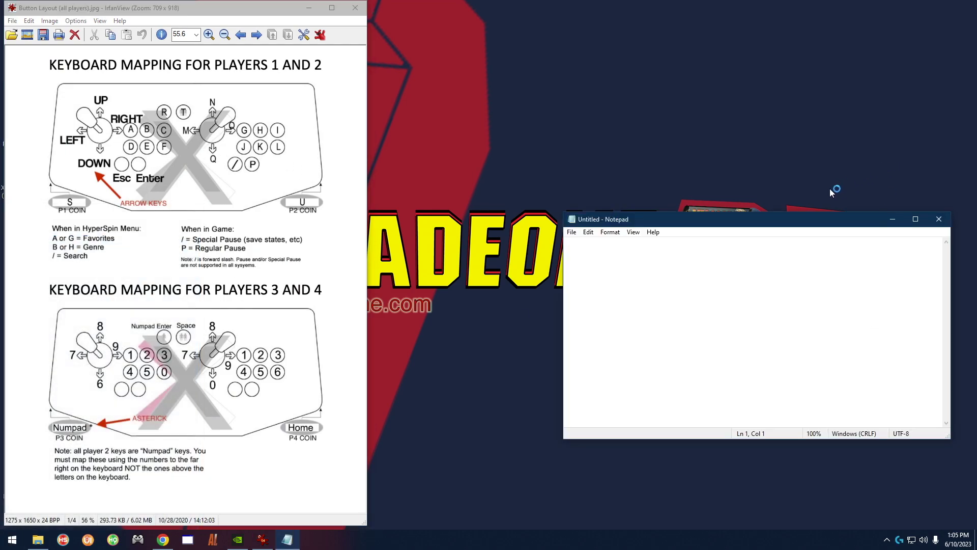
drag(785, 224, 684, 218)
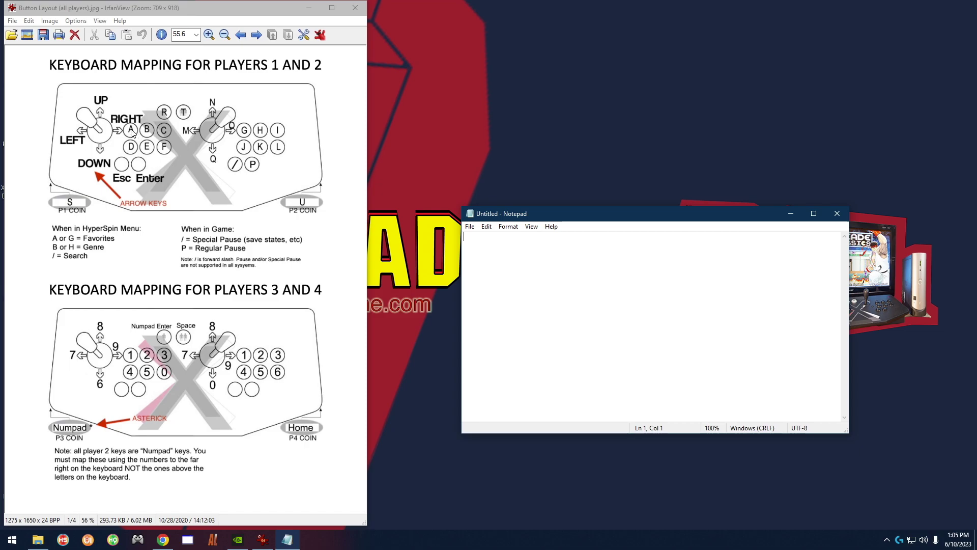
text(abr)
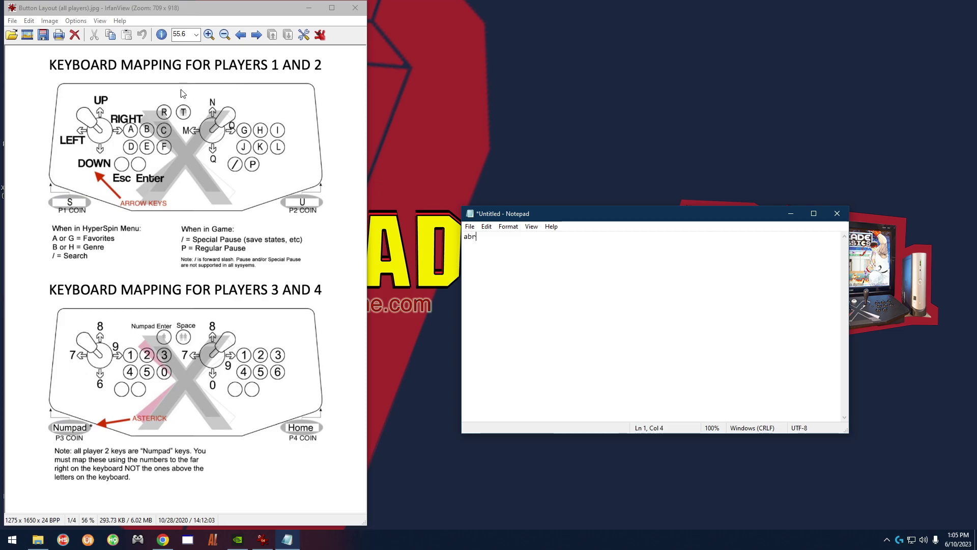
click(163, 540)
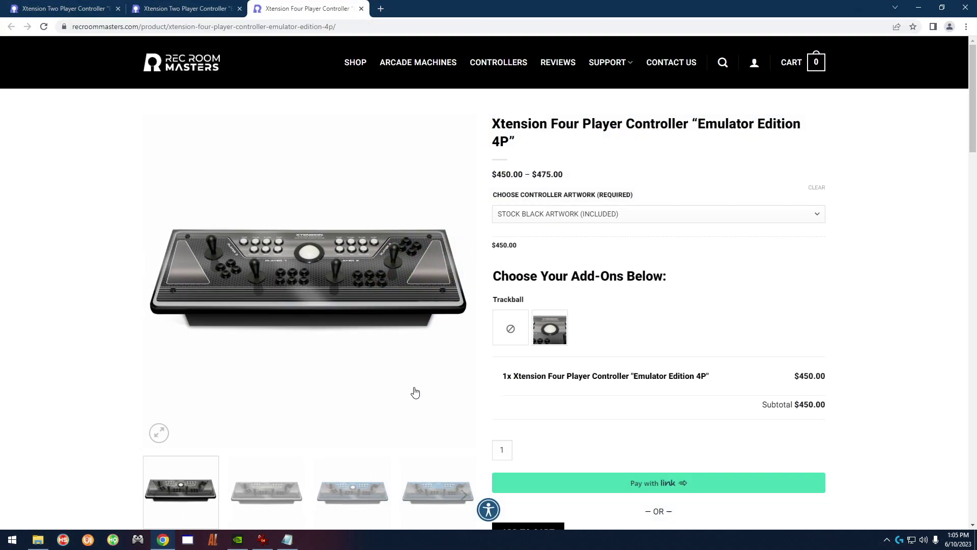
click(919, 7)
text(s)
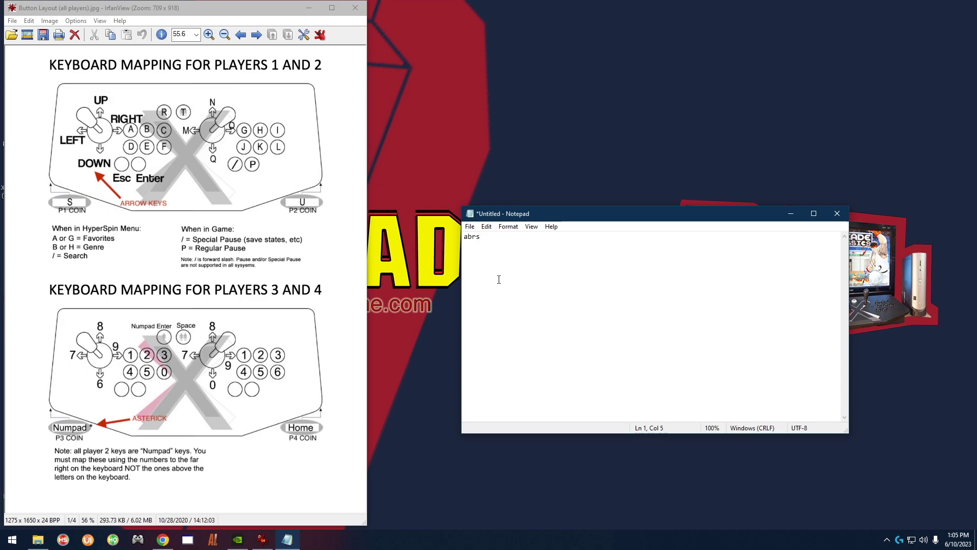